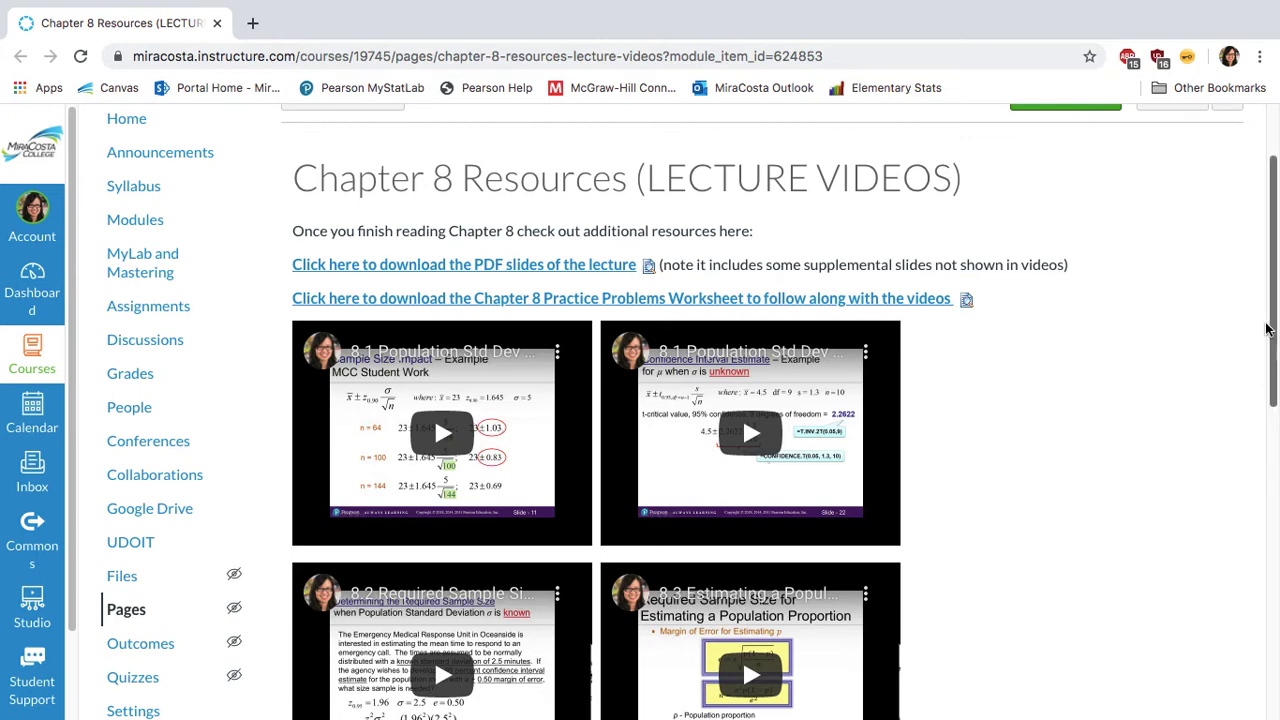
Open VMware Horizon HTML Access and accept the restricted-use warning.
drag(1267, 324, 1234, 626)
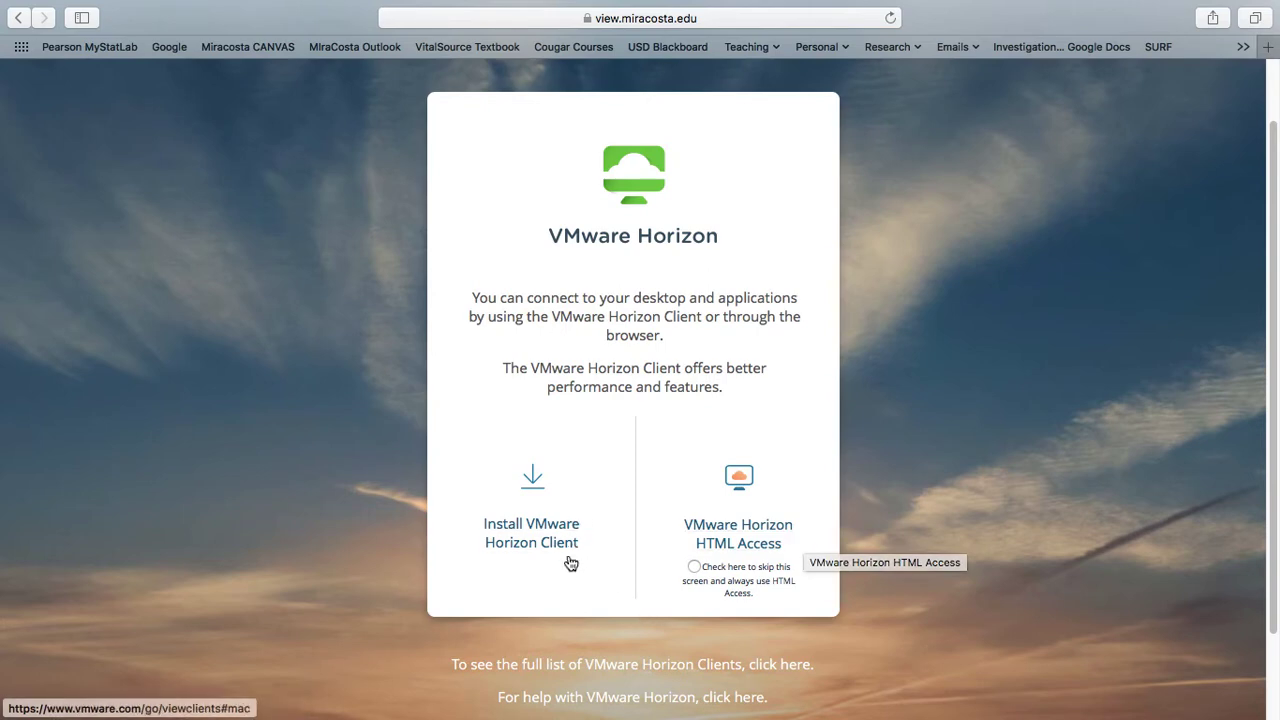
click(741, 549)
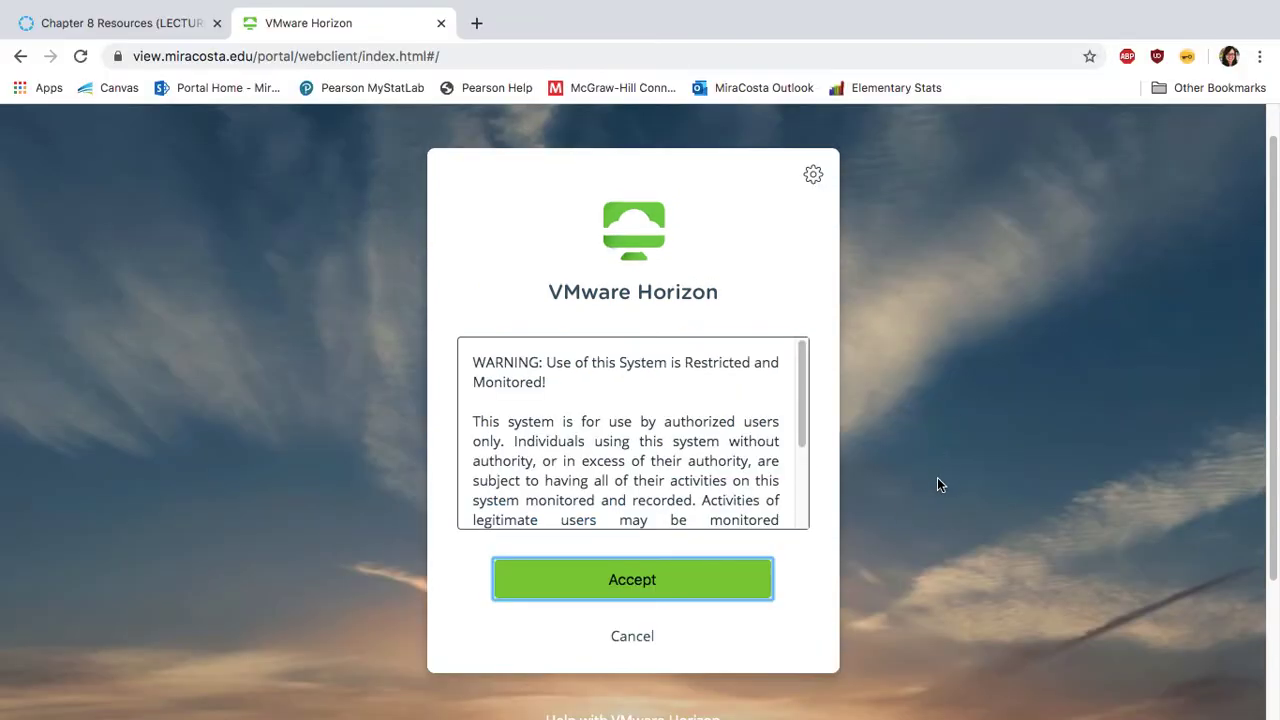
click(632, 583)
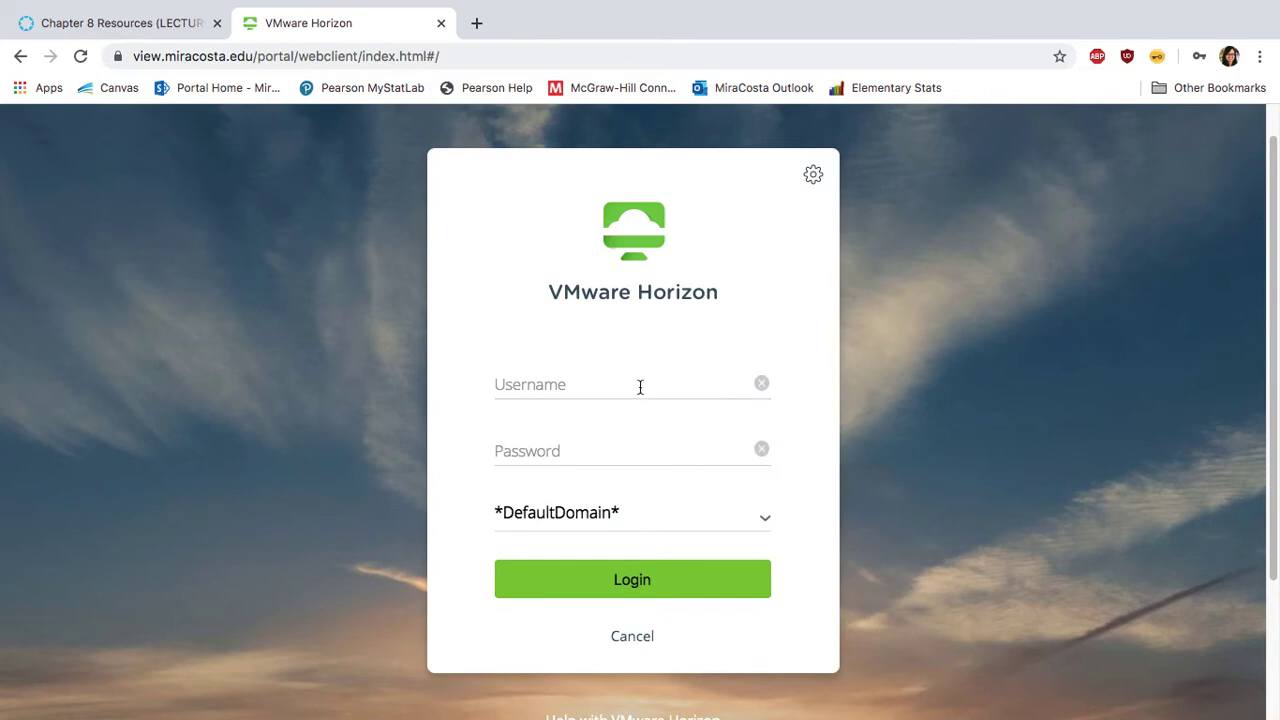
Log in to VMware Horizon with the account username and password and launch the MiraCosta Student desktop.
click(598, 380)
text(ango)
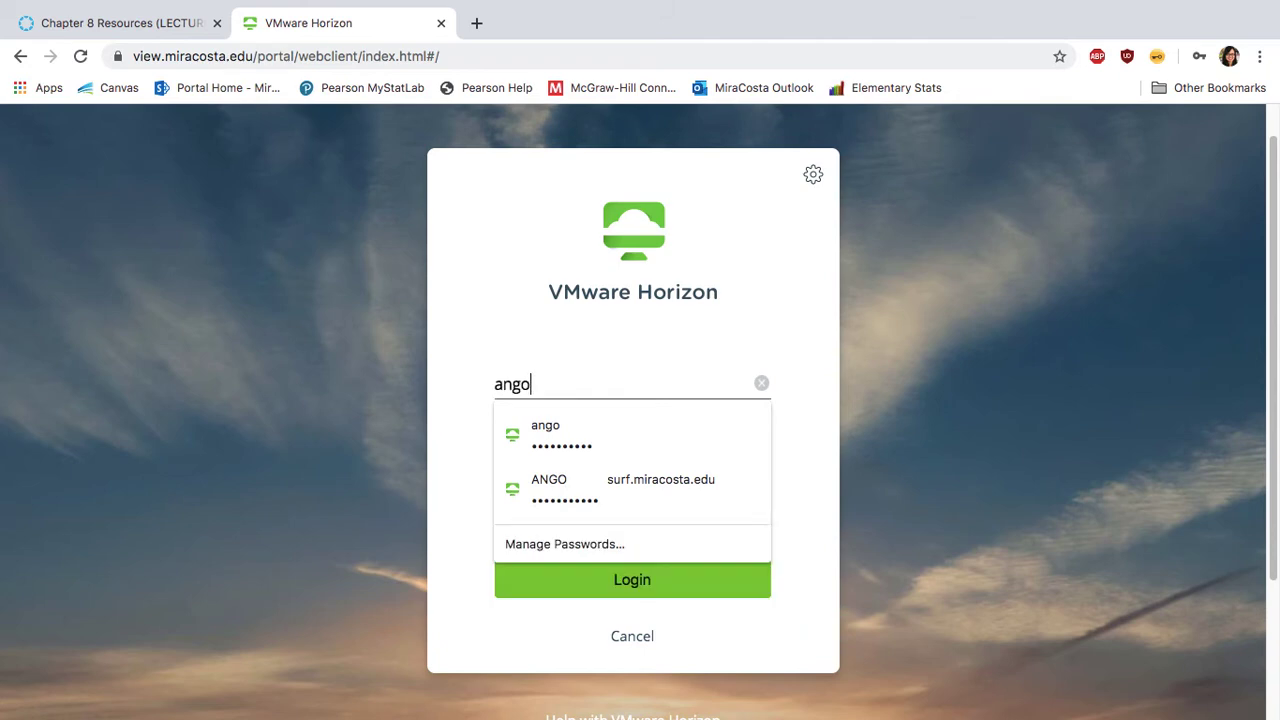
key(Tab)
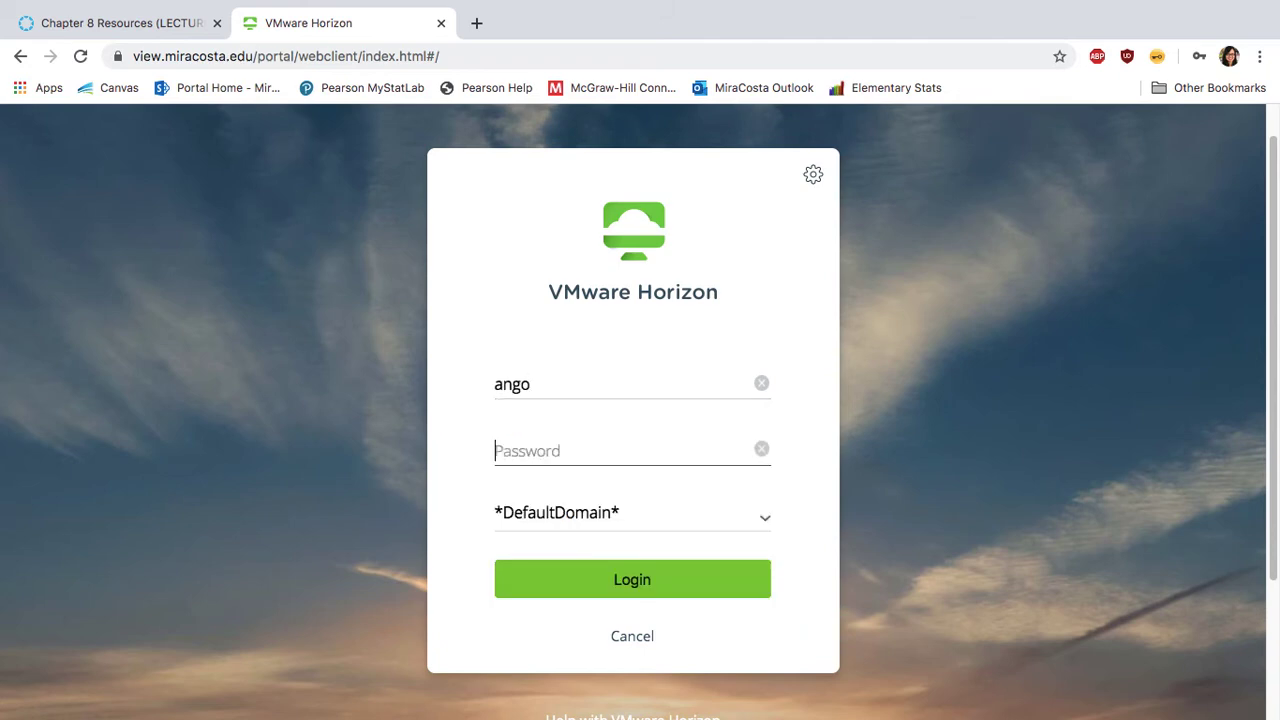
text(••••••••••)
click(632, 585)
click(632, 587)
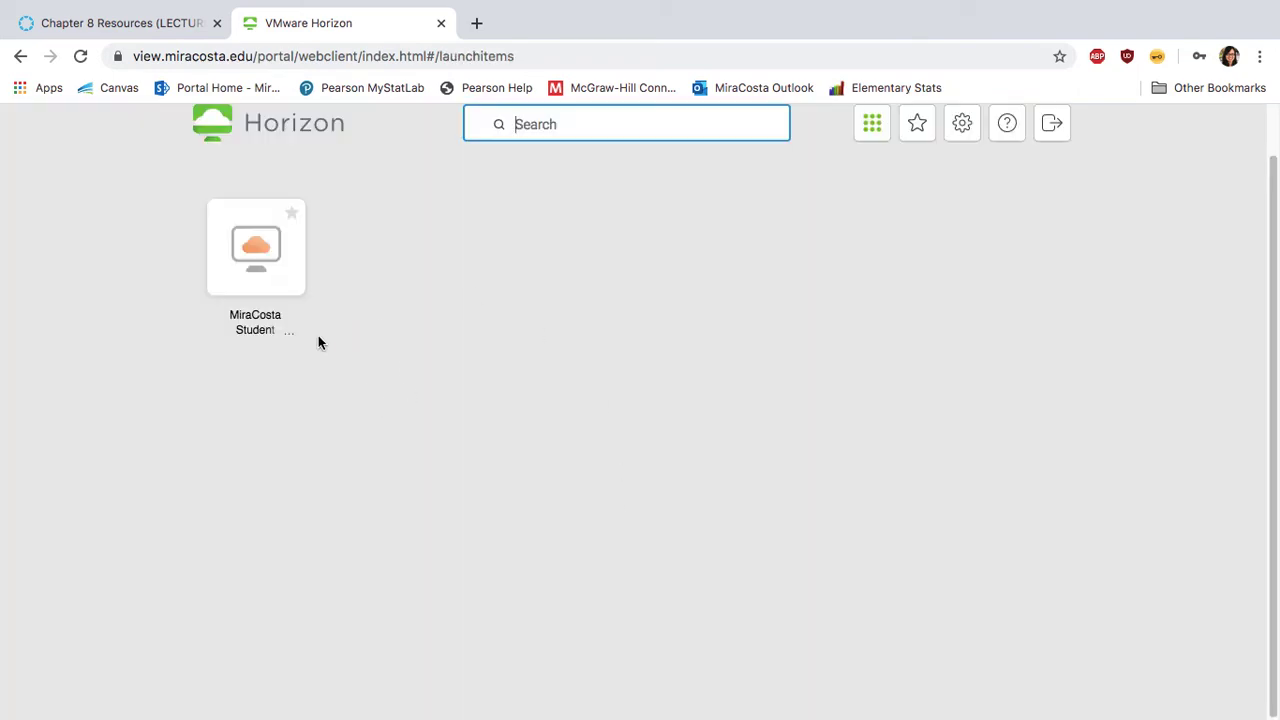
click(258, 253)
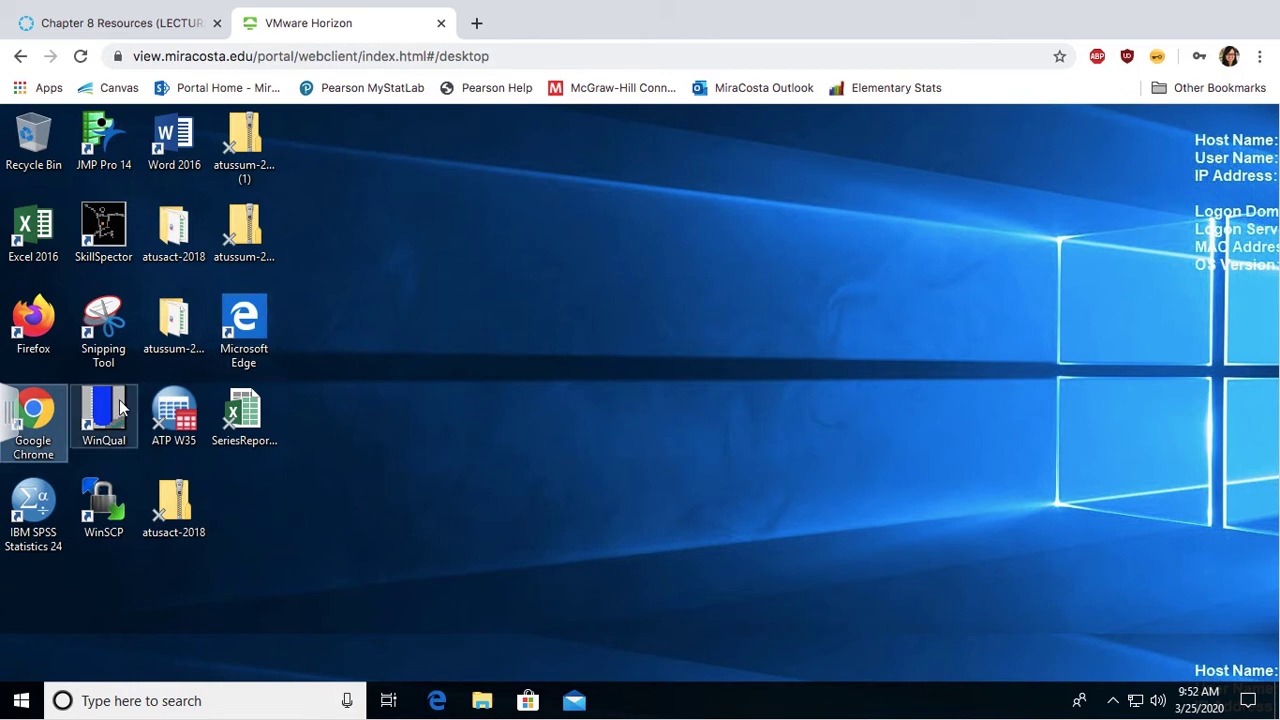
Open a blank workbook in Excel 2016 on the virtual desktop and close Excel again.
click(31, 228)
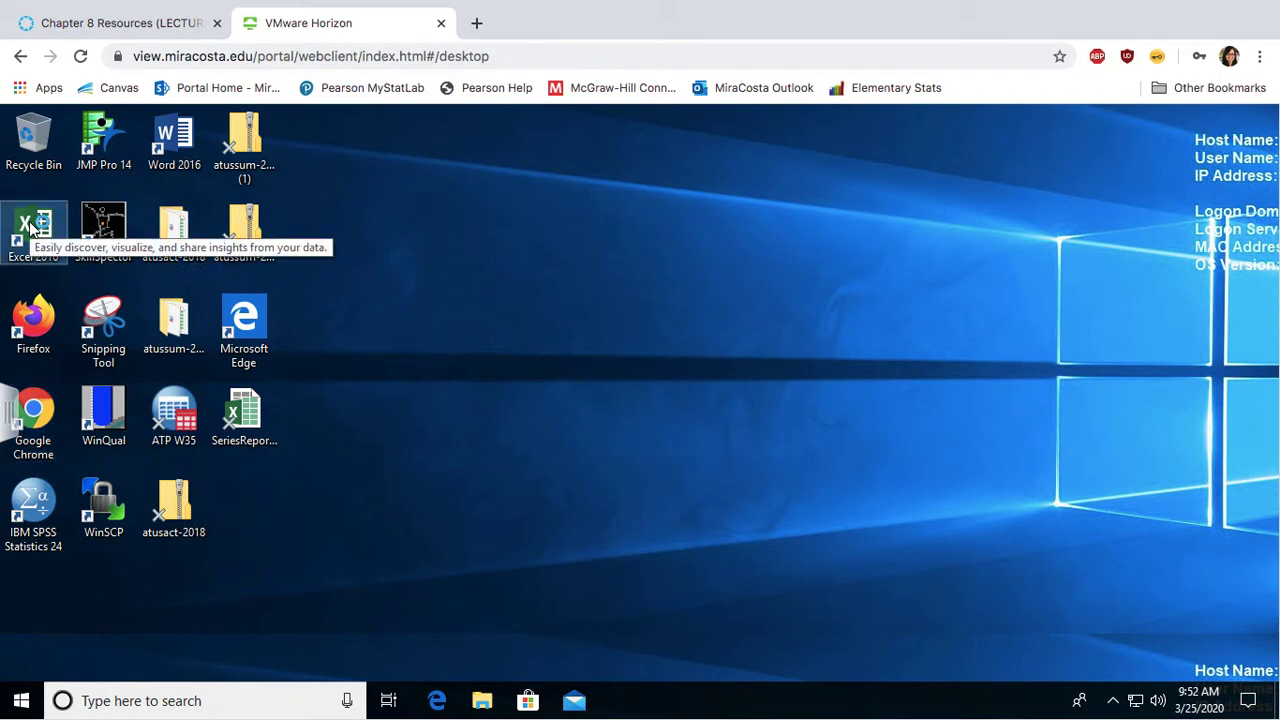
double_click(31, 228)
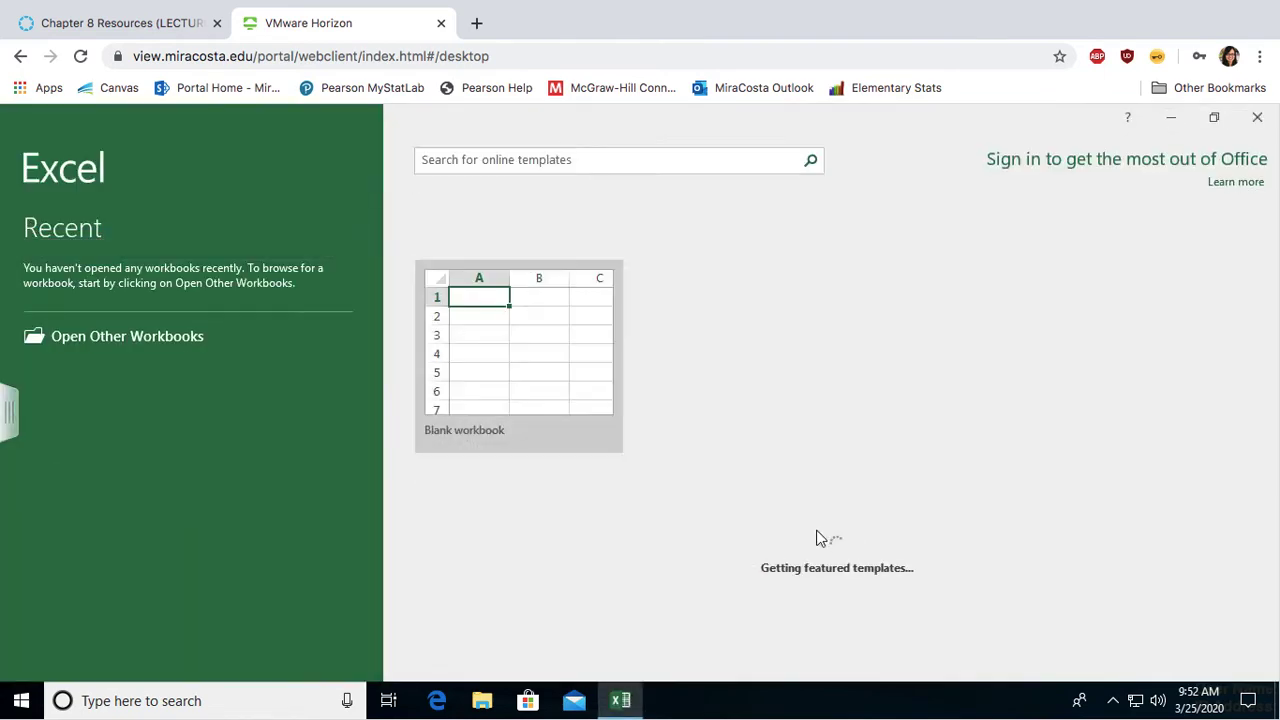
click(499, 415)
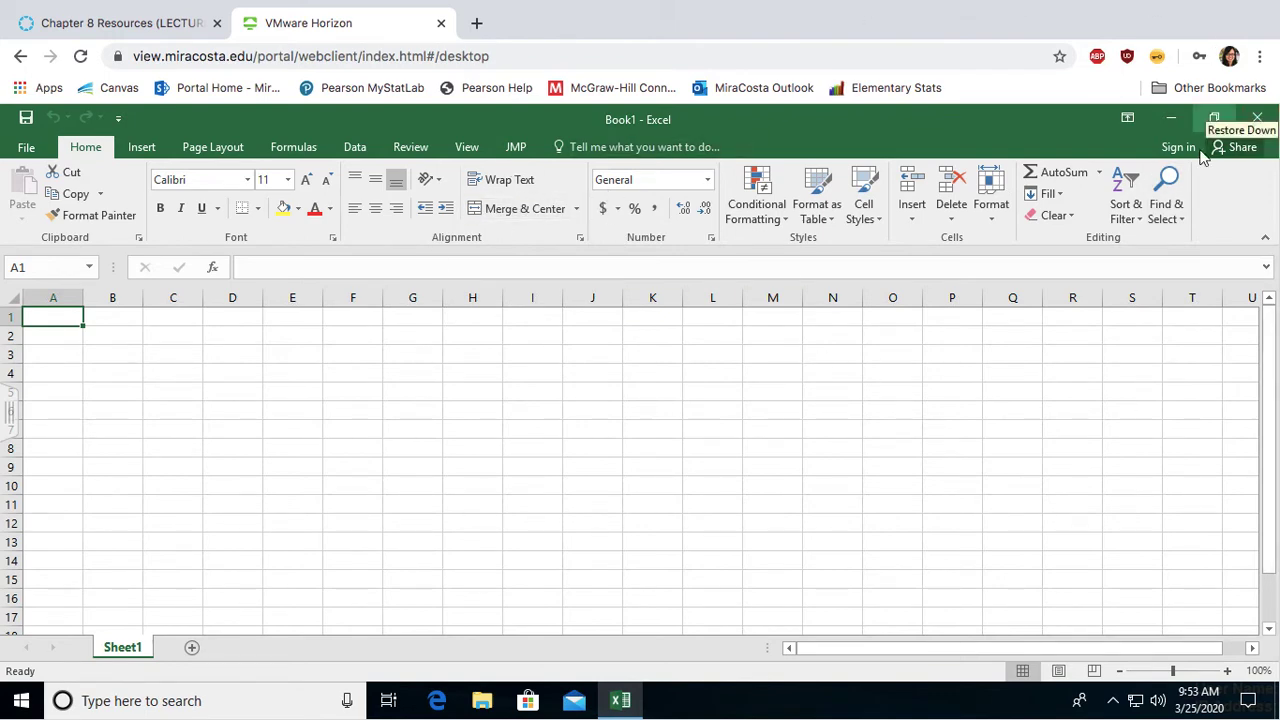
click(1256, 119)
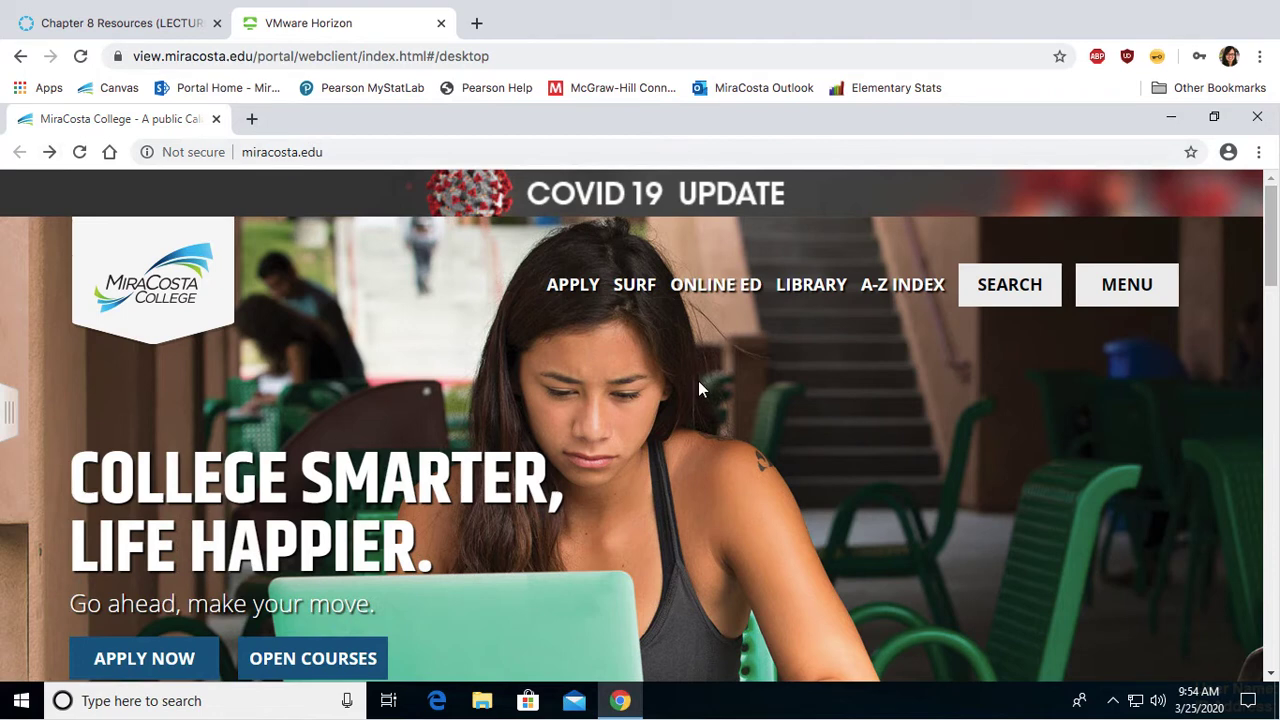
Go to the Canvas login through MiraCosta's Online Ed page and sign in with the Surf ID and password.
click(714, 290)
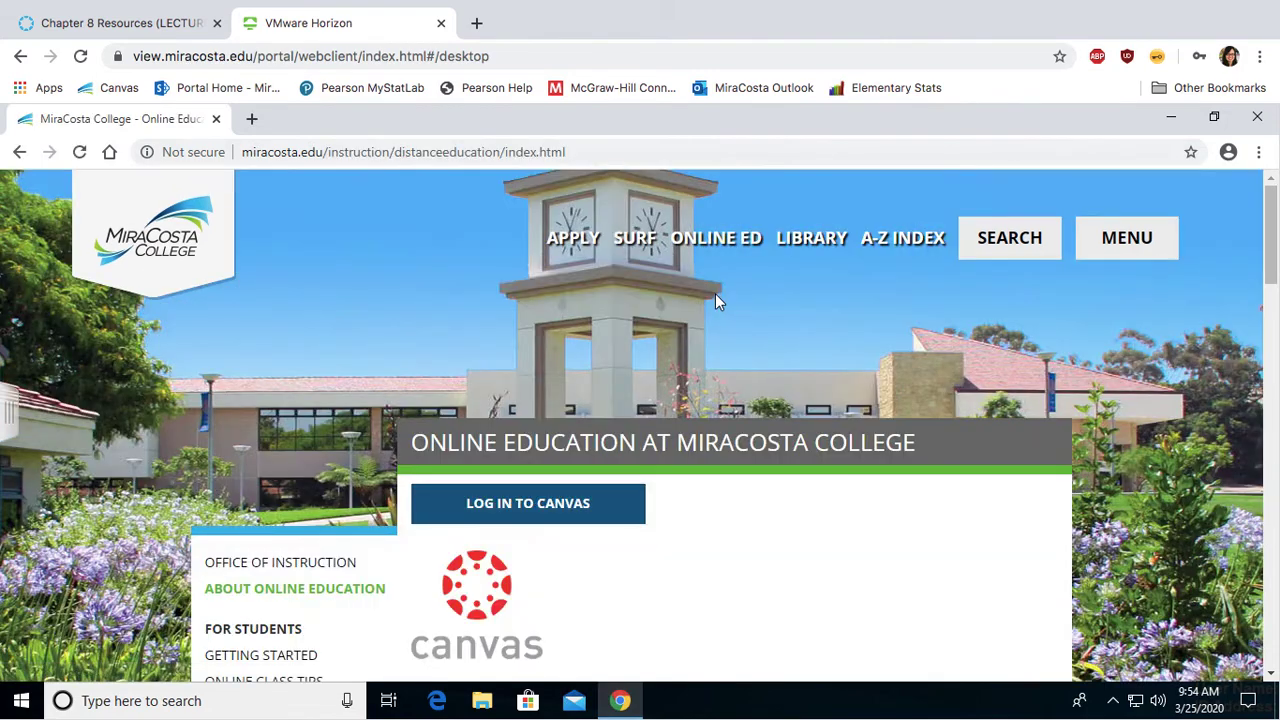
click(520, 505)
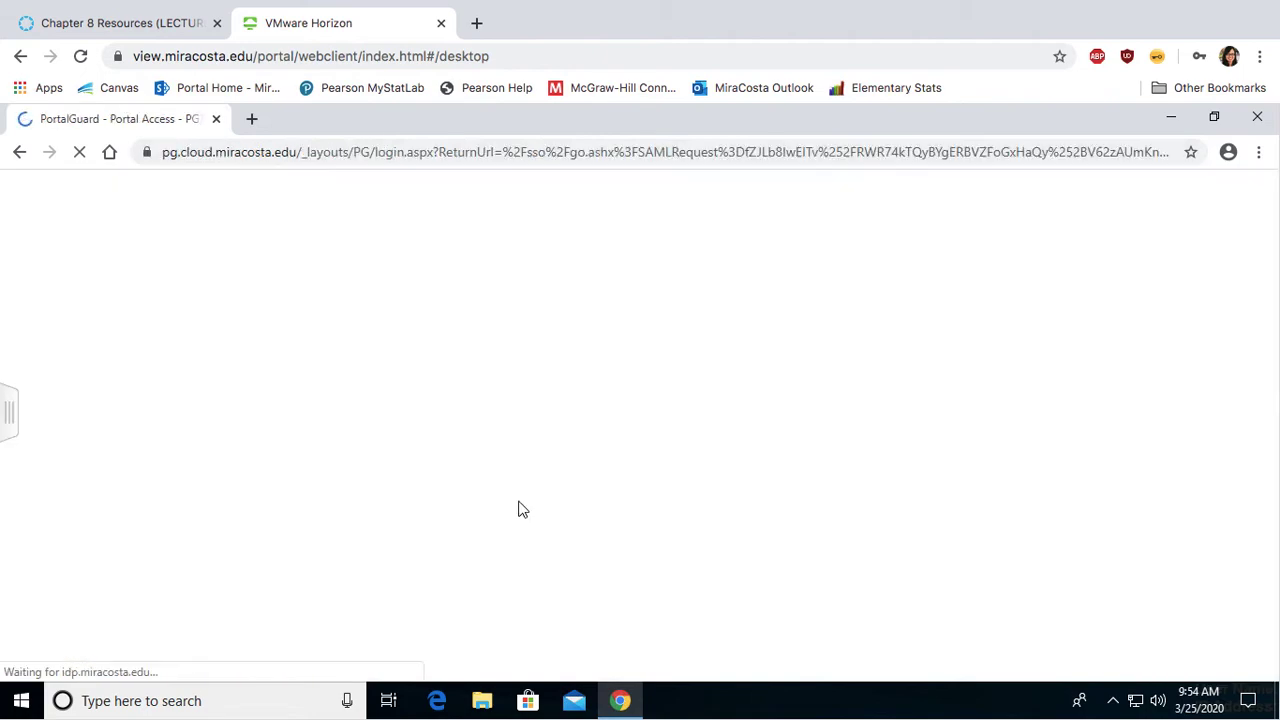
text(an)
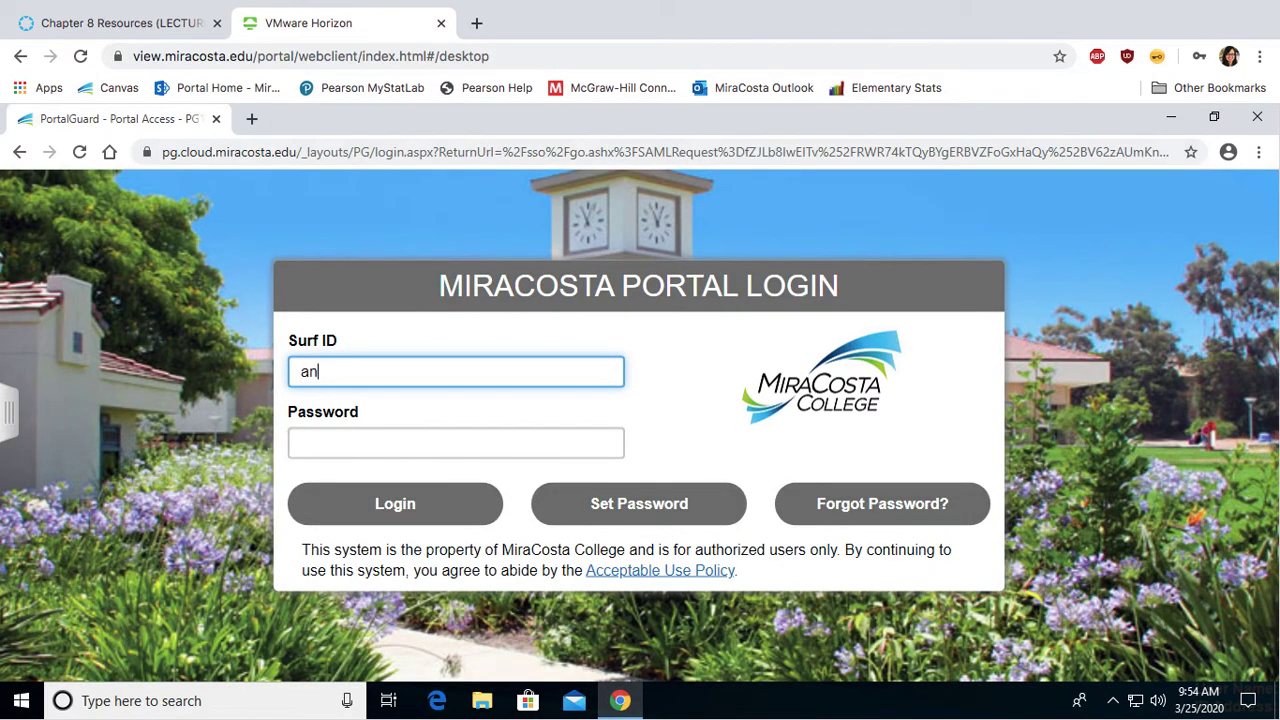
text(go)
key(Tab)
text(•••••••)
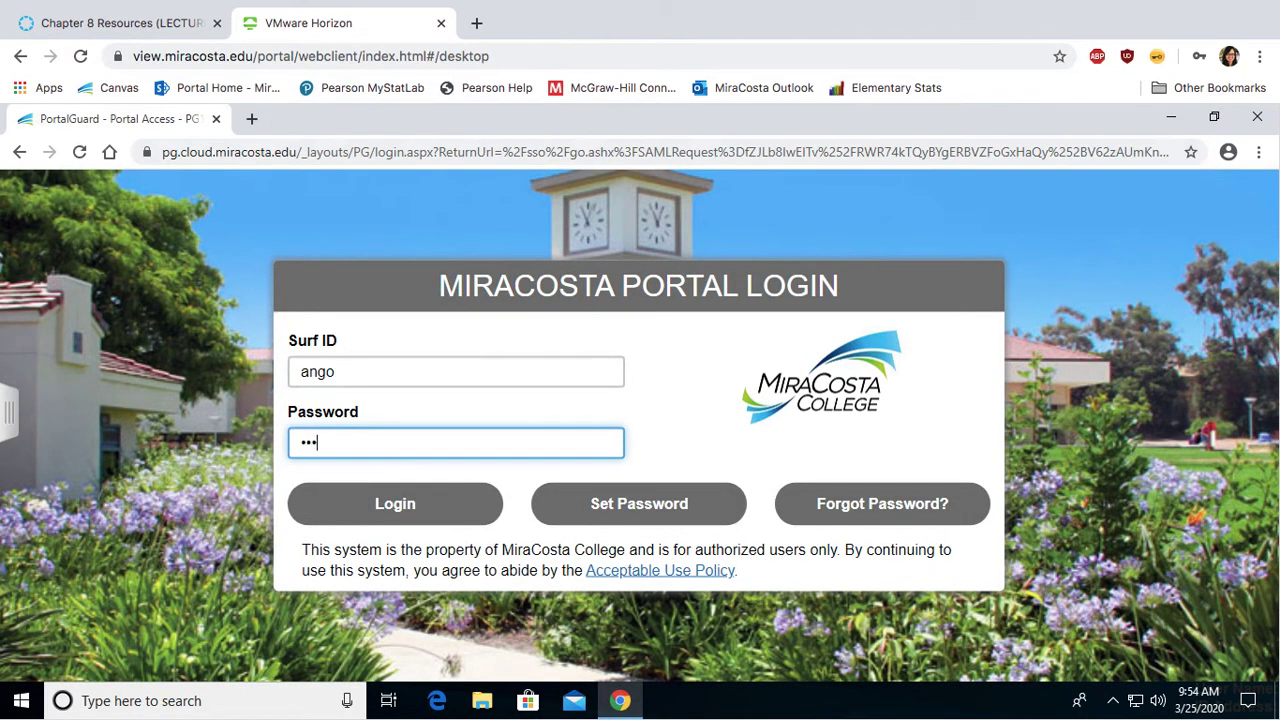
key(Return)
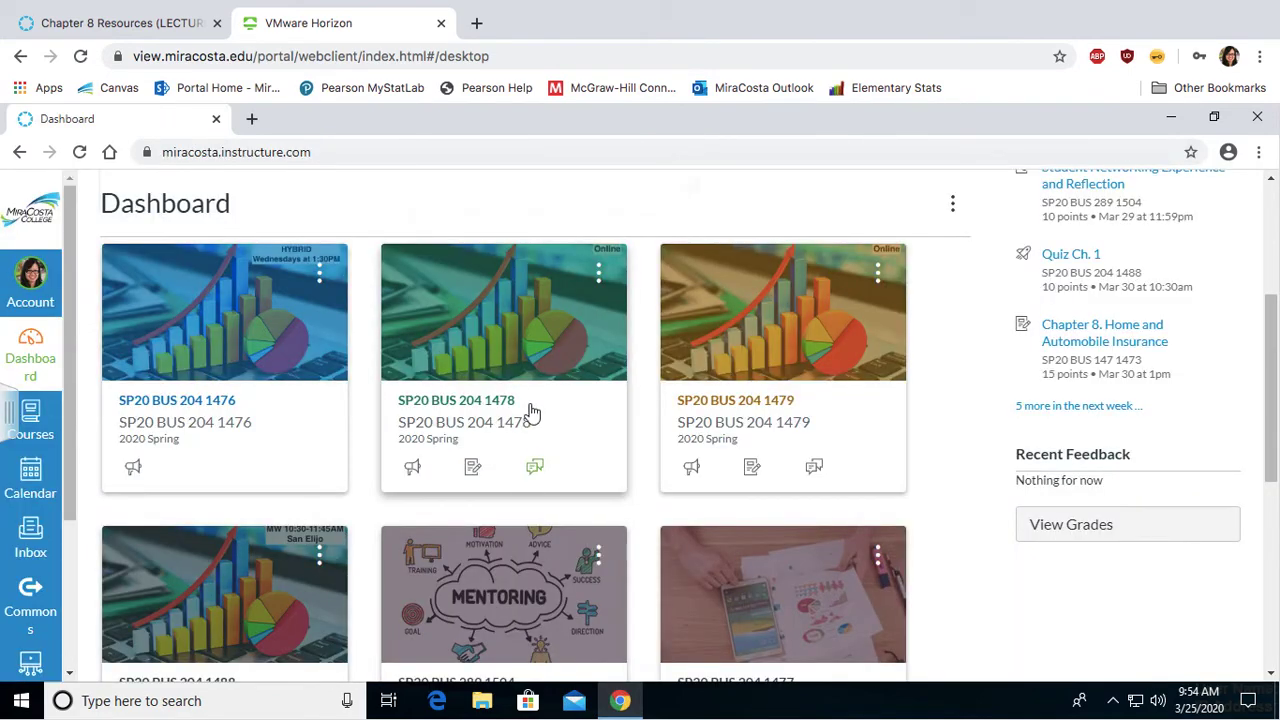
Open the AirBnB Data Sets page of the SP20 BUS 204 1478 course and download the Montreal, Canada data set.
click(476, 404)
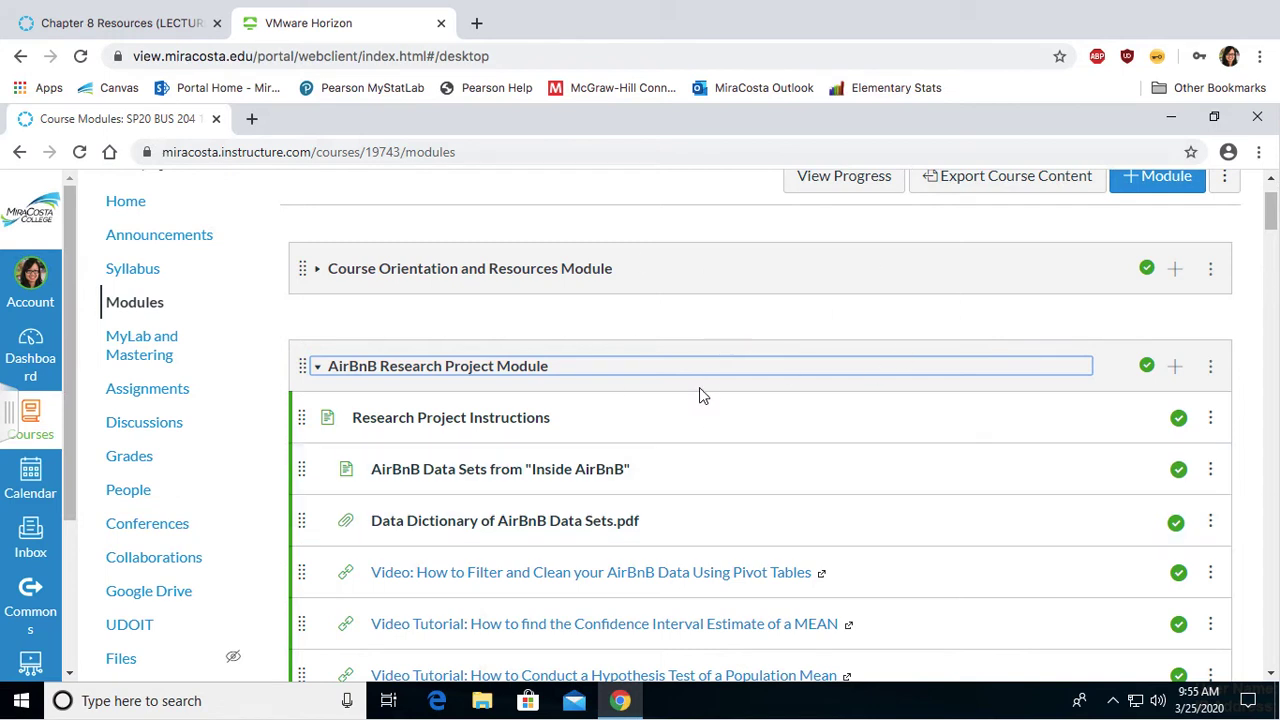
click(501, 478)
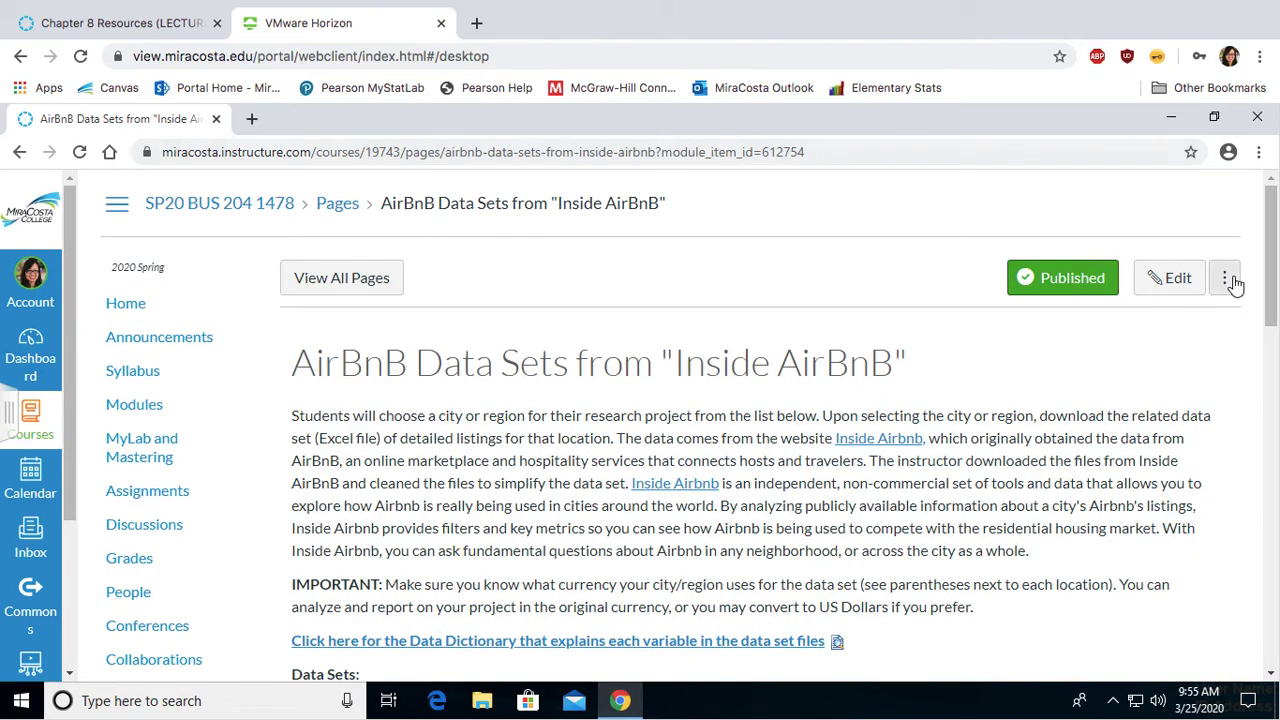
scroll(1261, 422, down, 3)
scroll(1261, 422, down, 5)
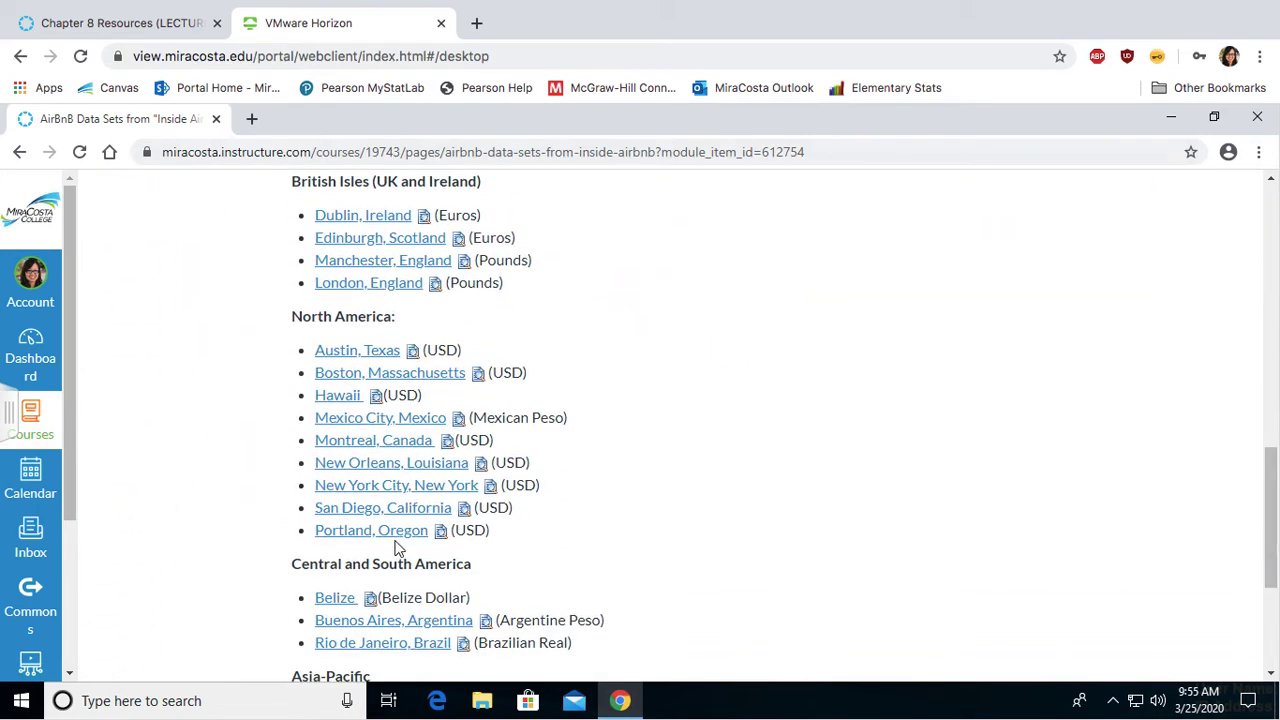
click(352, 444)
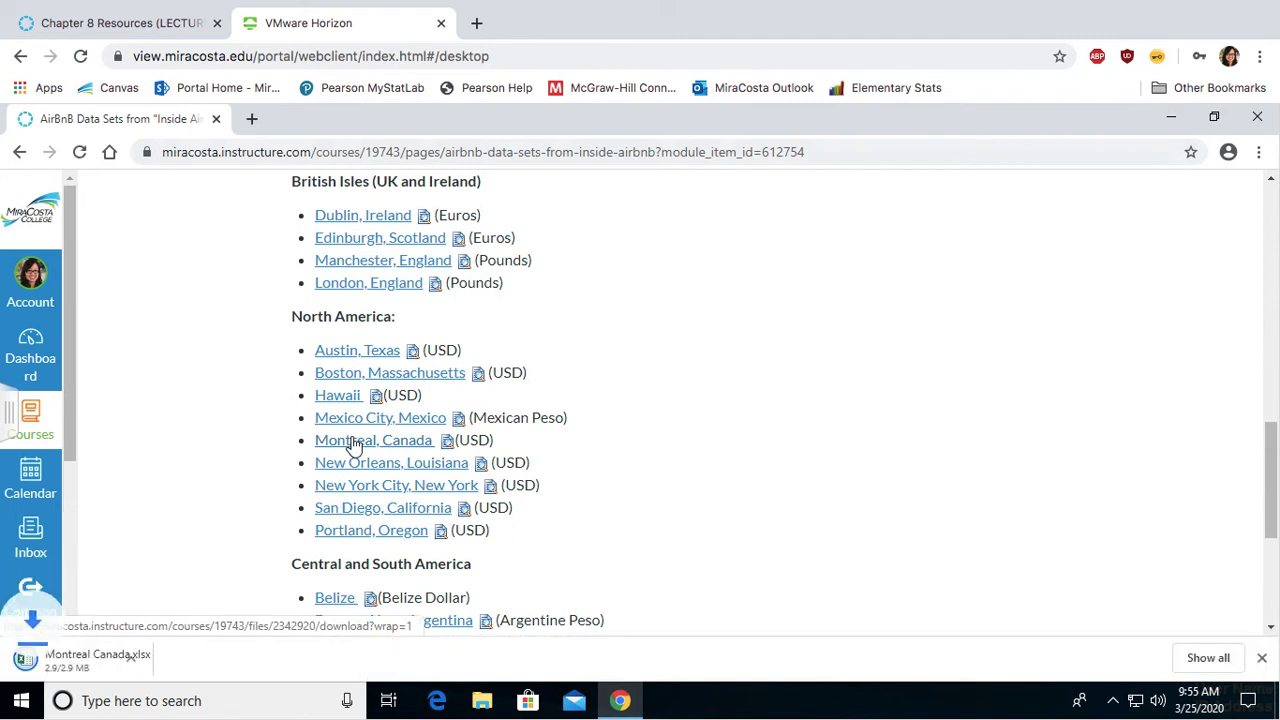
Open the downloaded Montreal Canada workbook for editing, and save a copy to the Desktop as Montreal Canada (RAW) before closing it.
click(28, 660)
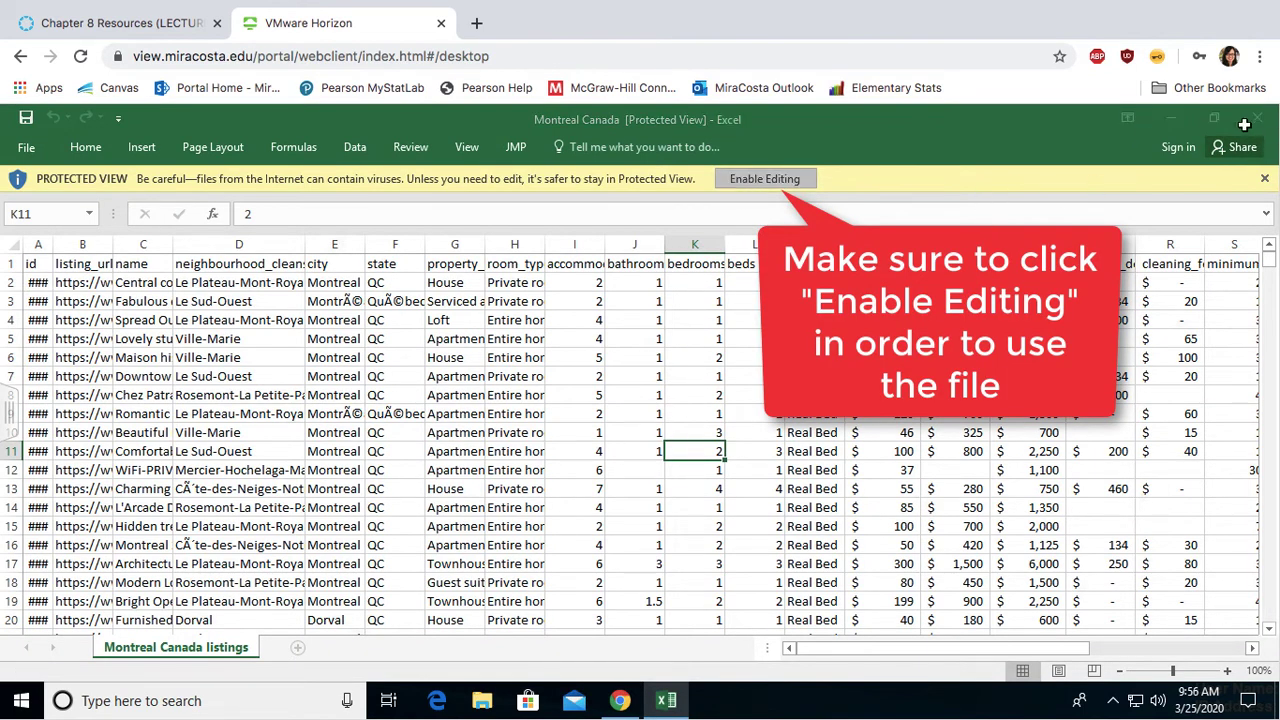
click(764, 178)
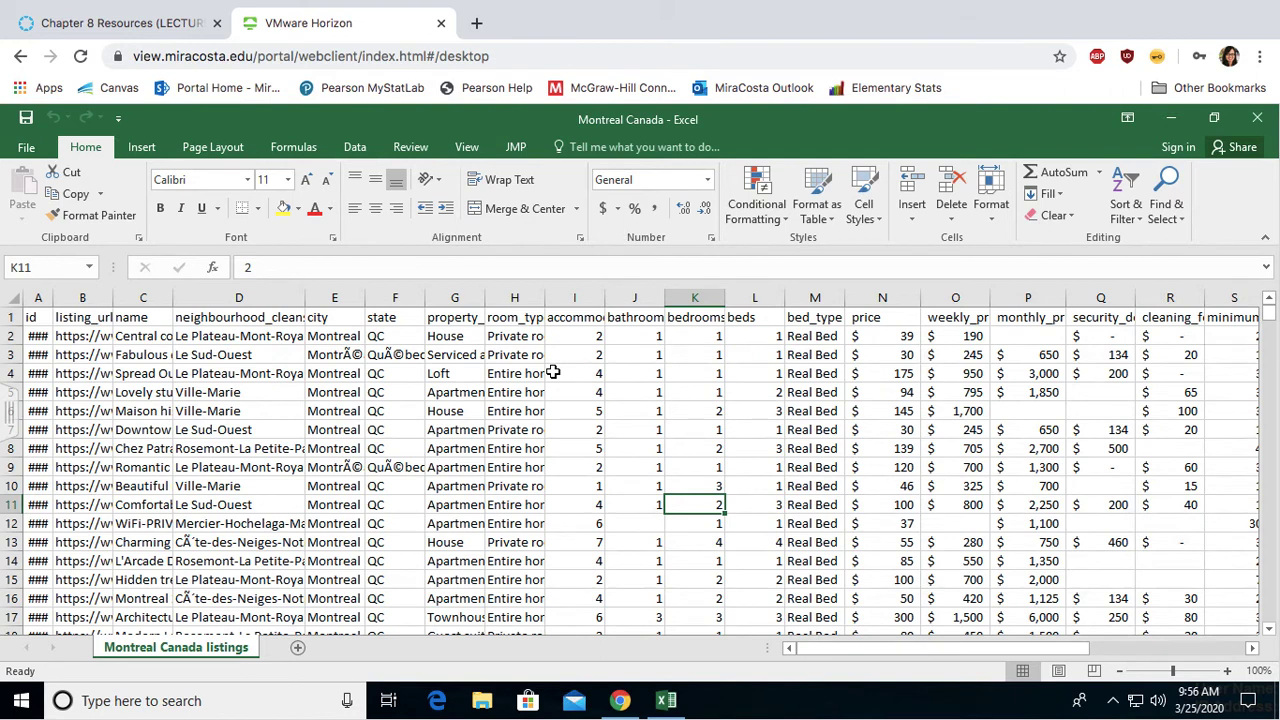
click(22, 147)
click(41, 334)
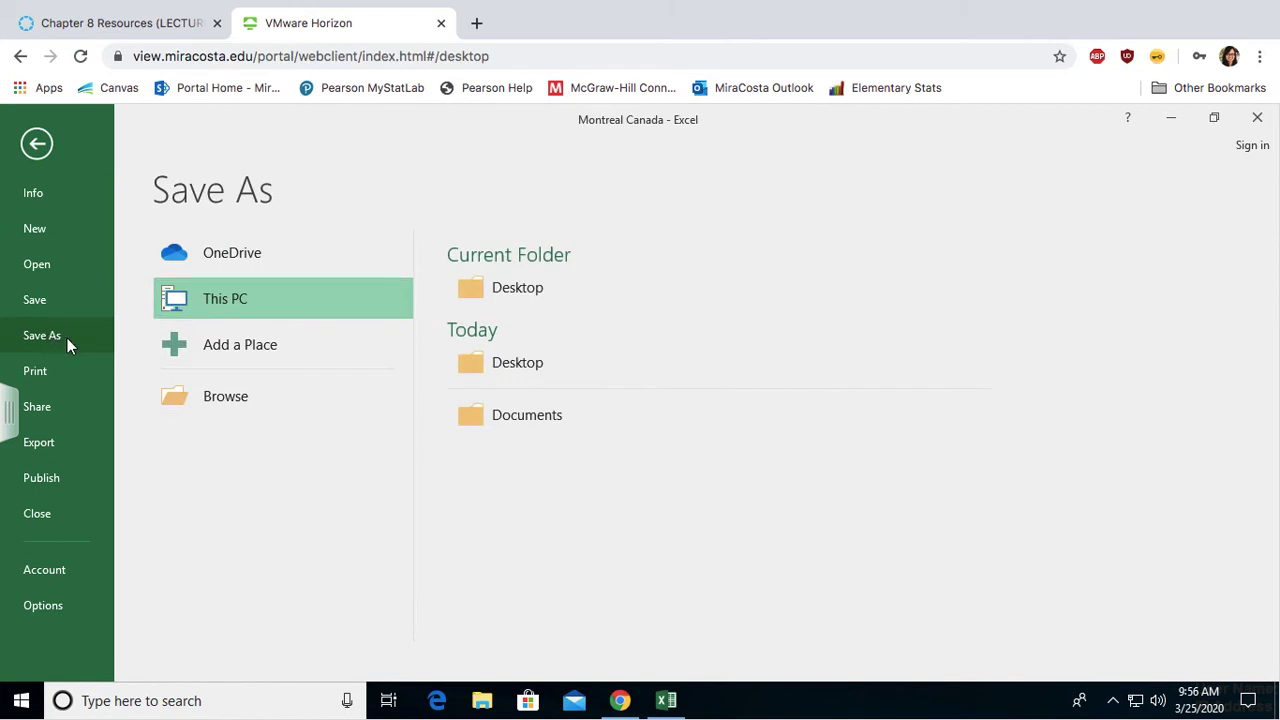
click(510, 288)
text(()
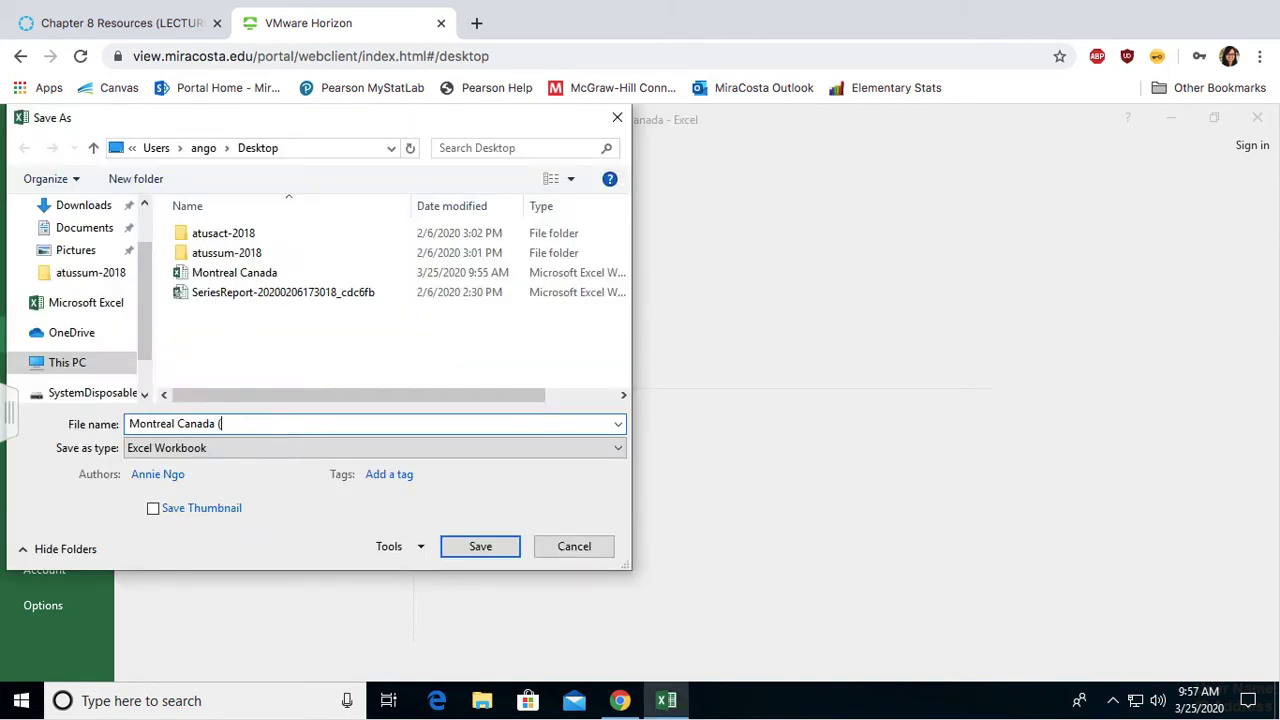
text(RAW))
key(Return)
click(1257, 117)
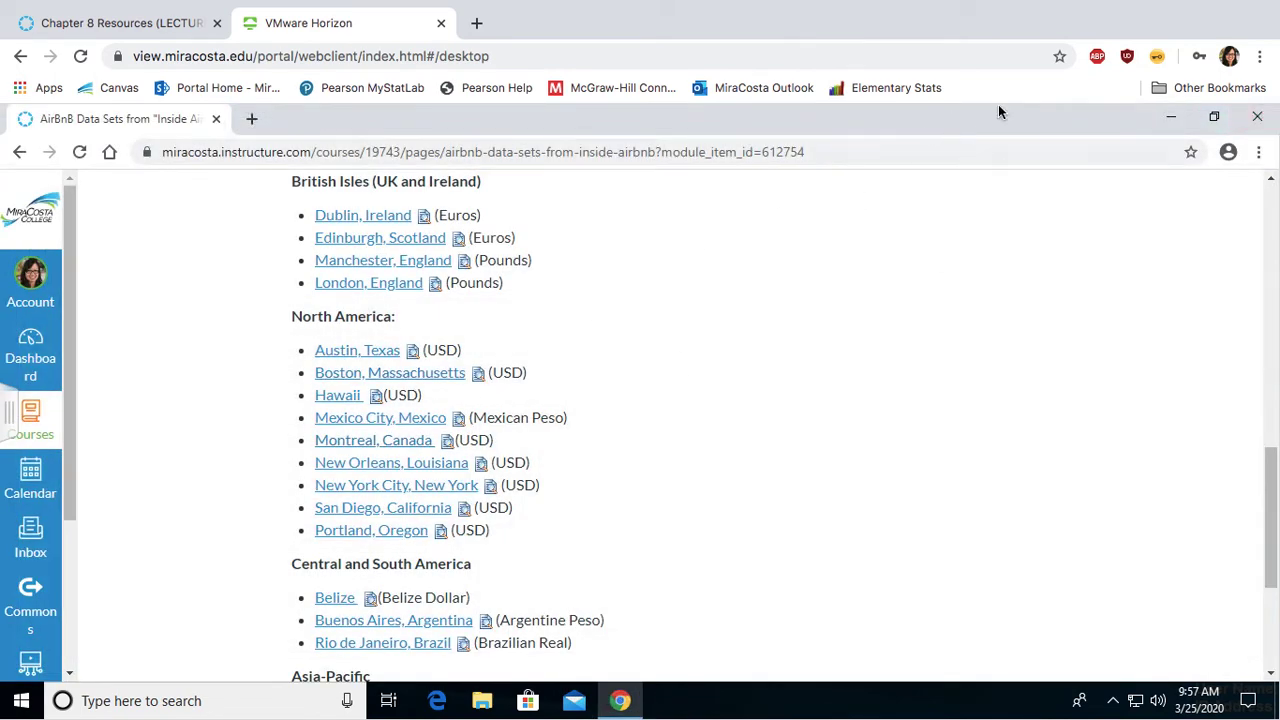
Minimize the browser and check the Montreal Canada and Montreal Canada (RAW) files on the virtual desktop.
click(1171, 124)
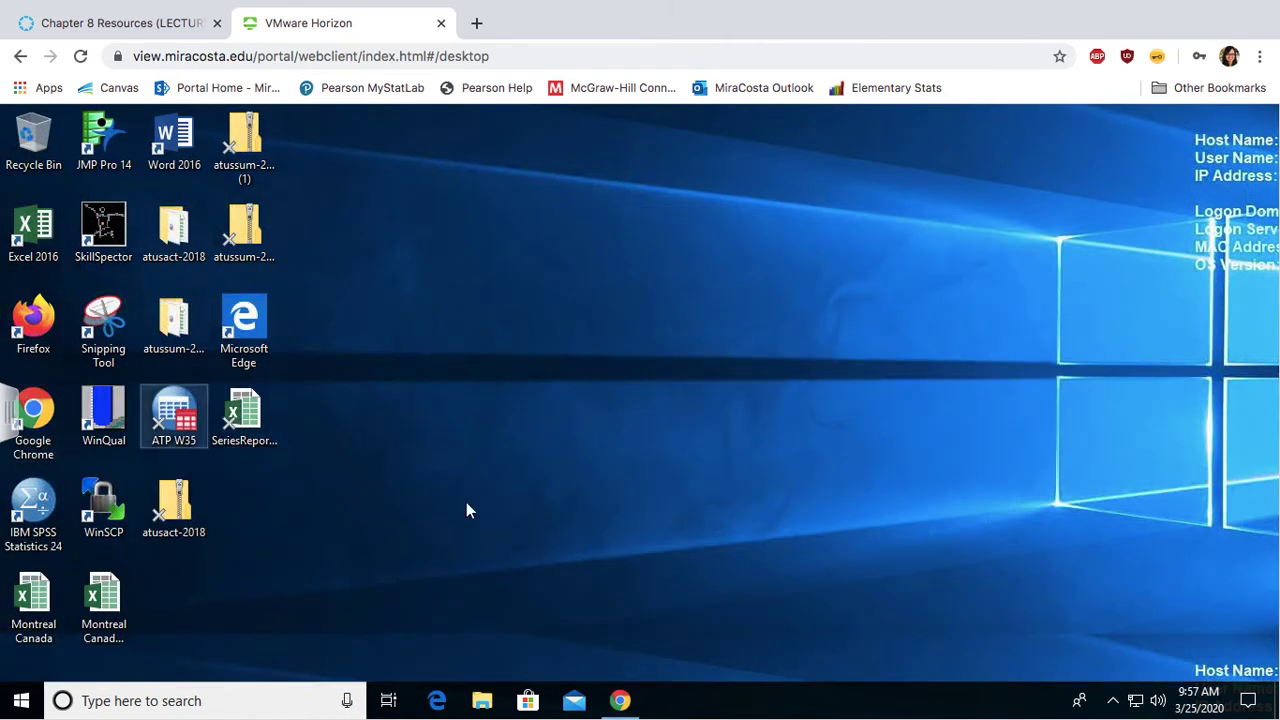
click(80, 597)
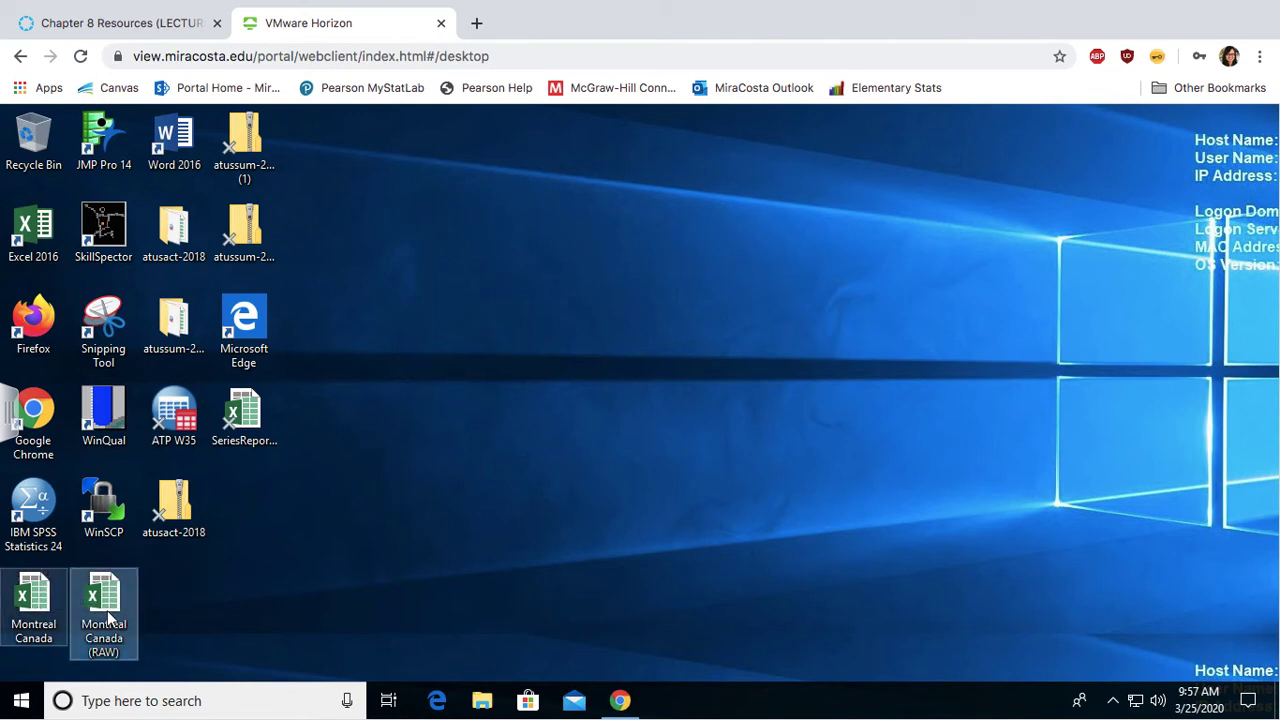
click(201, 619)
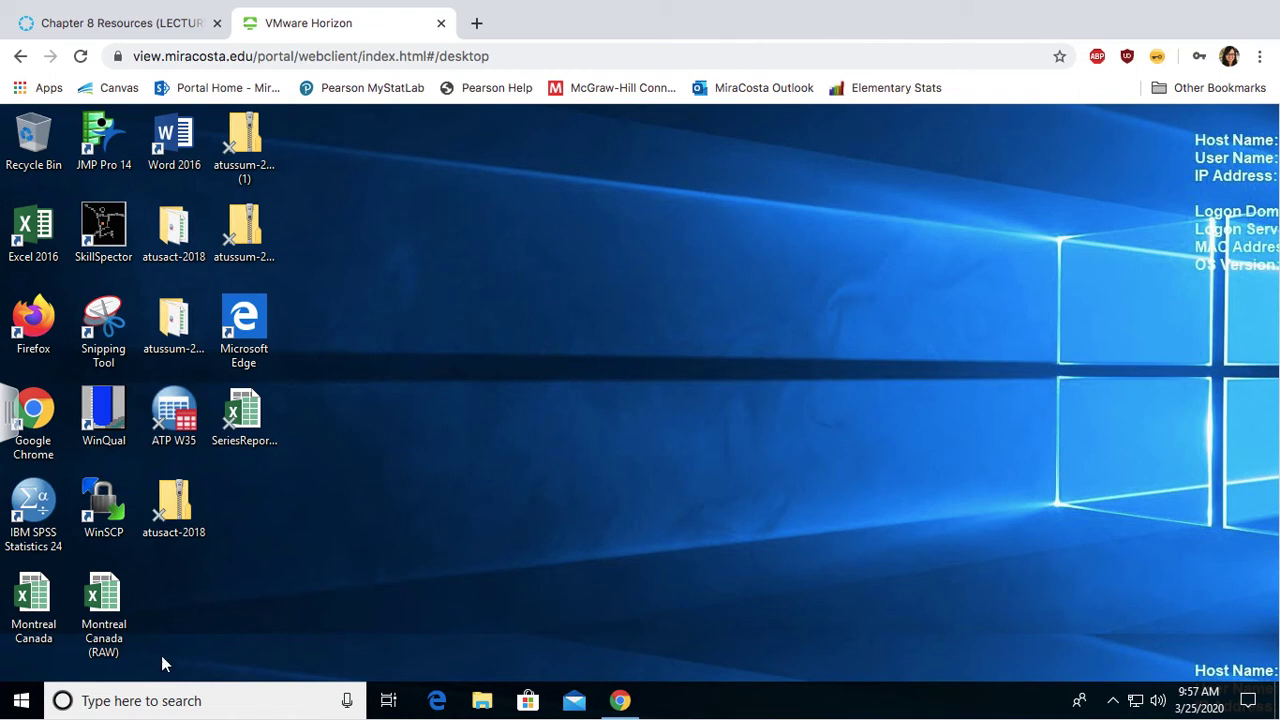
click(32, 640)
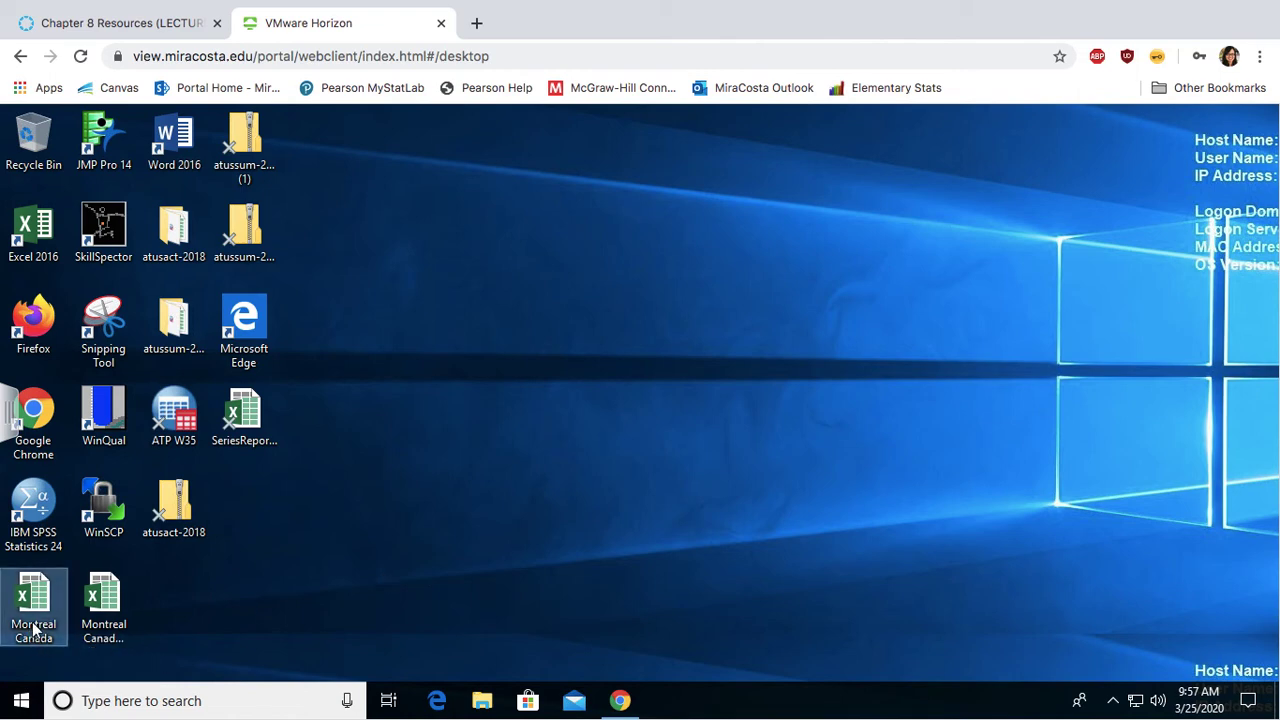
click(103, 632)
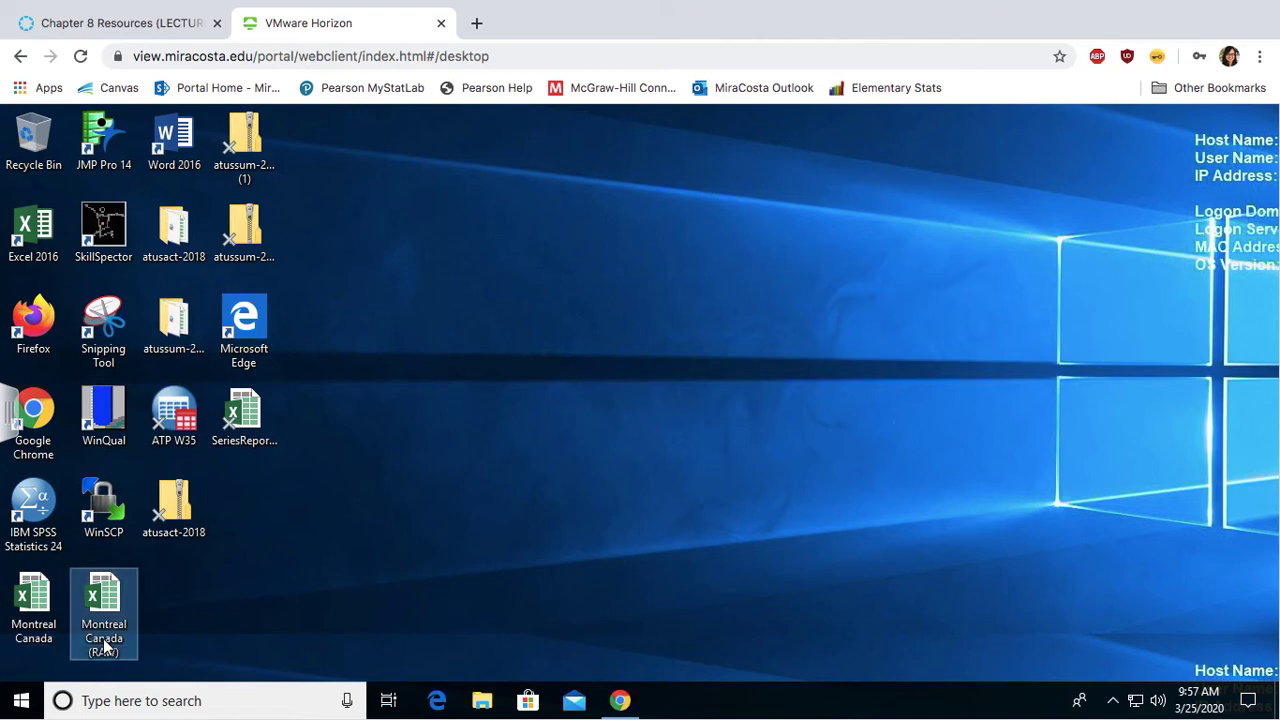
key(F2)
click(166, 619)
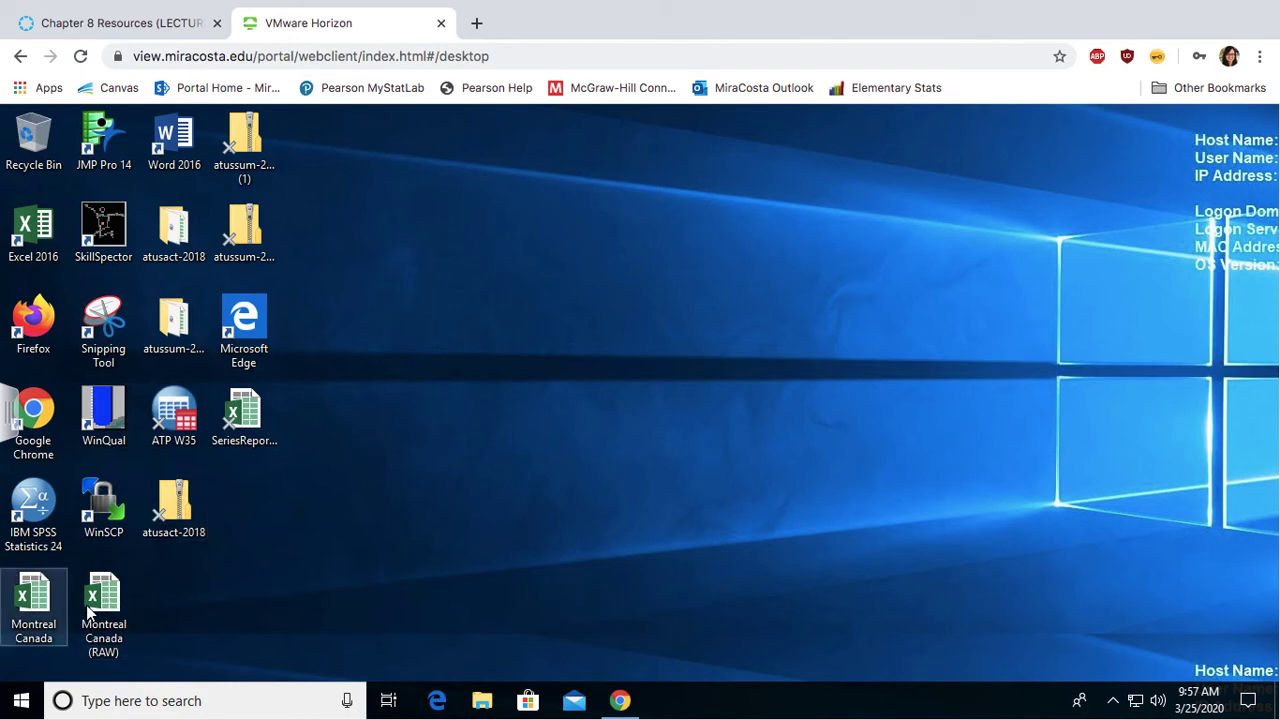
View the Canvas account's personal Files area, where files can be uploaded, and close the virtual desktop's browser.
click(620, 700)
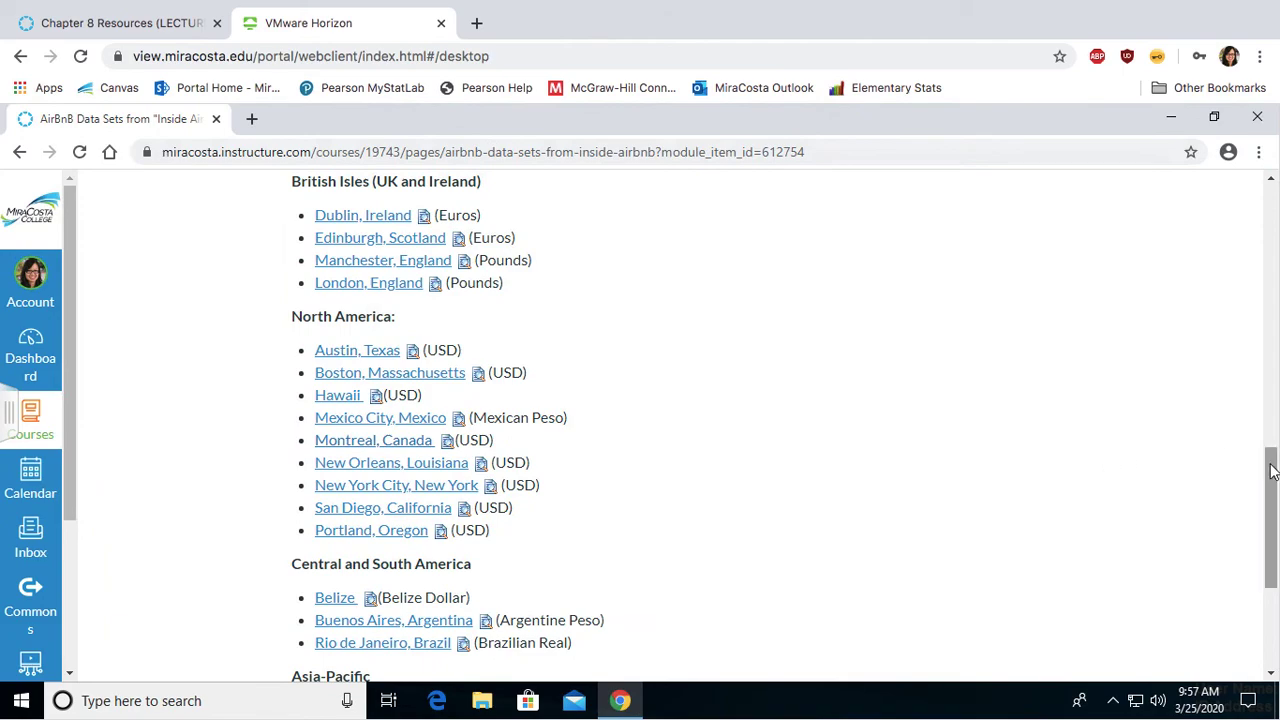
drag(1270, 466, 1270, 356)
scroll(700, 400, up, 10)
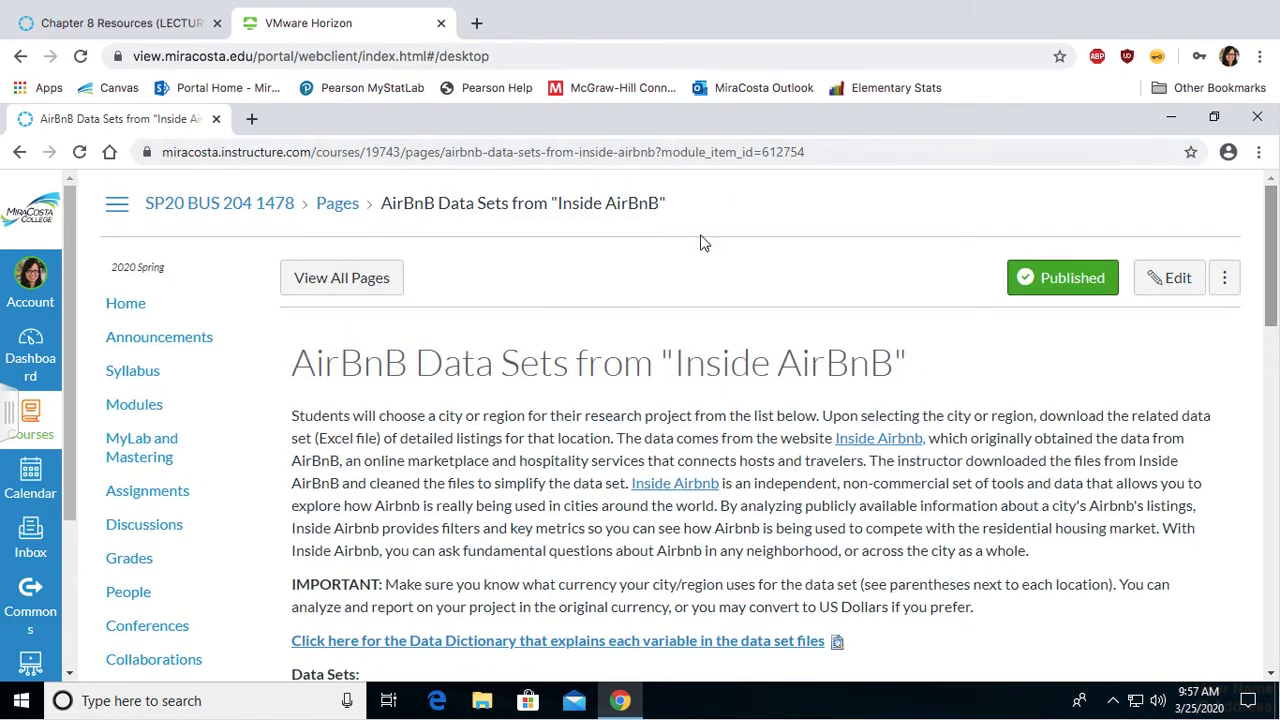
click(29, 290)
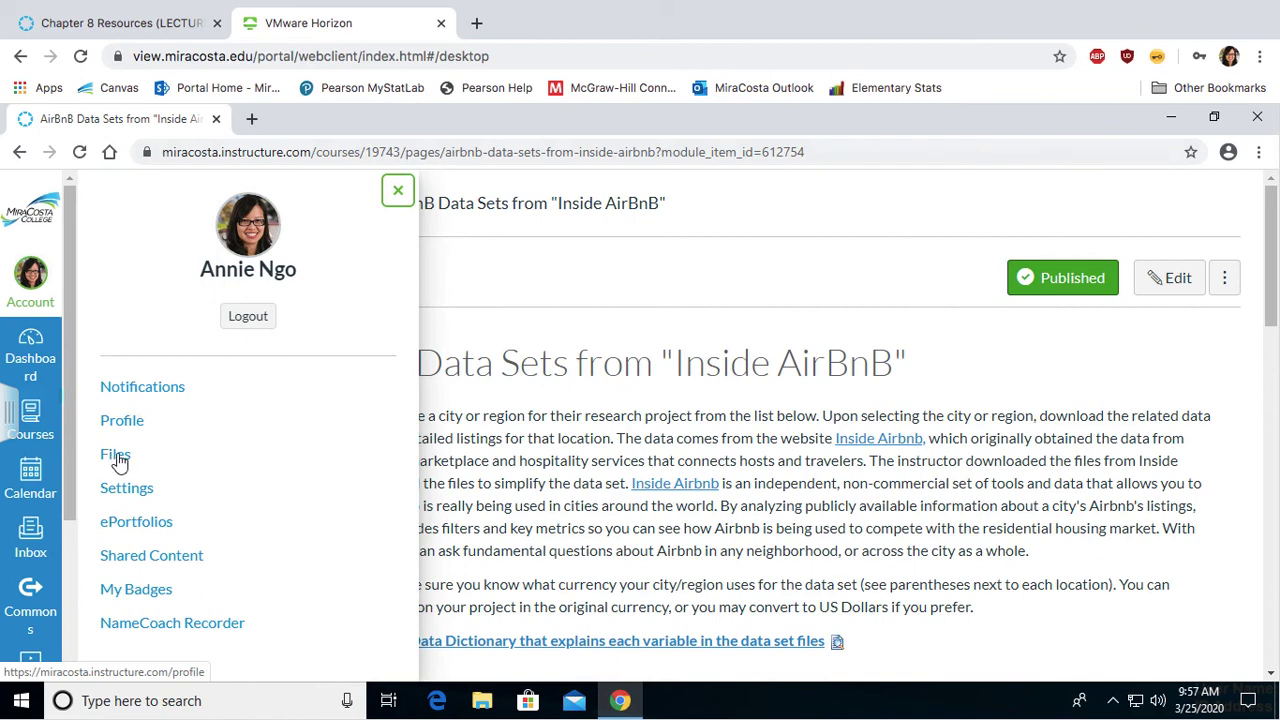
click(117, 457)
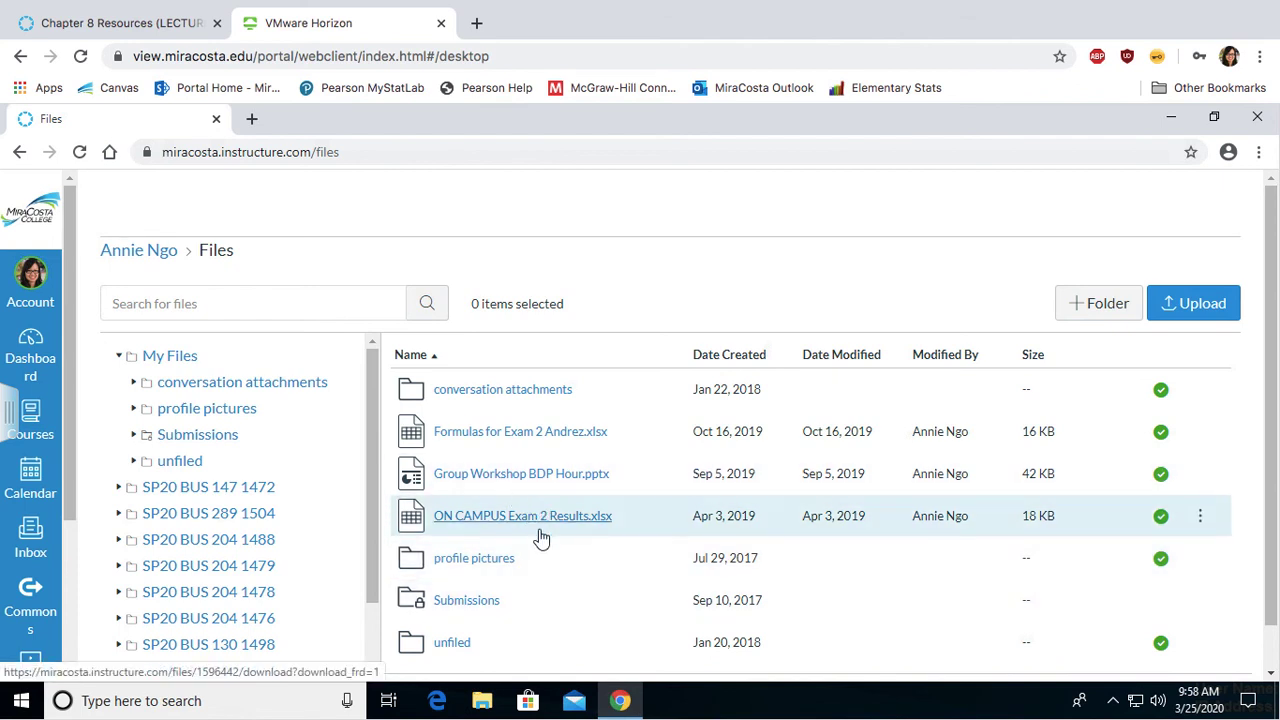
click(1258, 119)
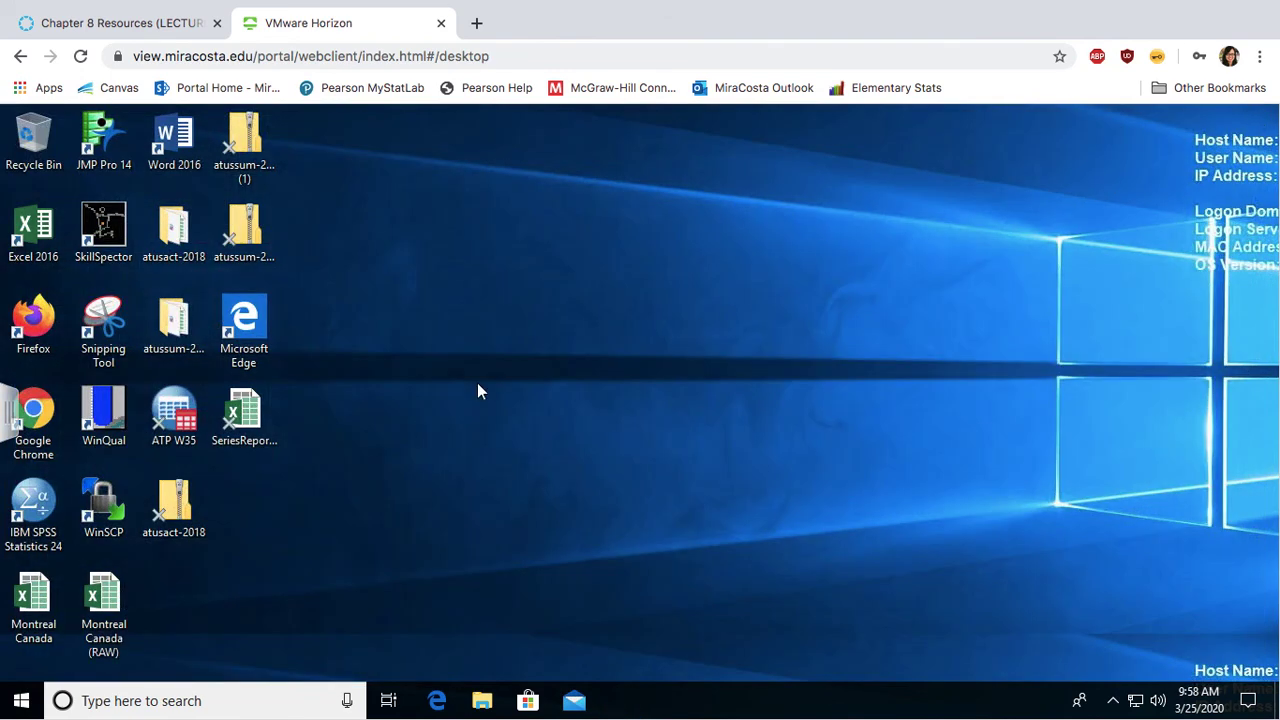